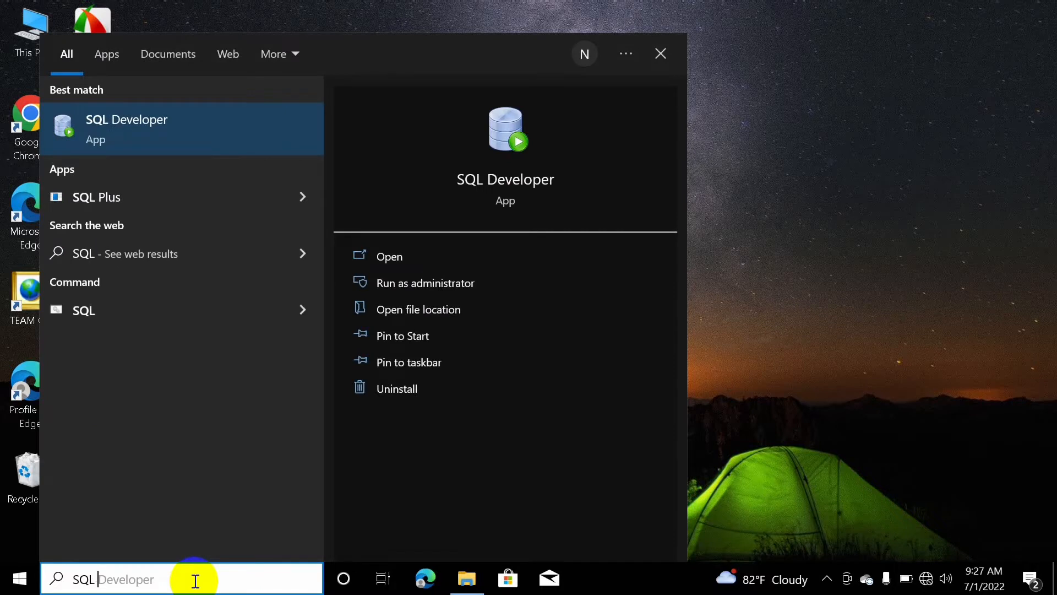
Search Windows for SQL Developer and launch Oracle SQL Developer from the results
text(DE)
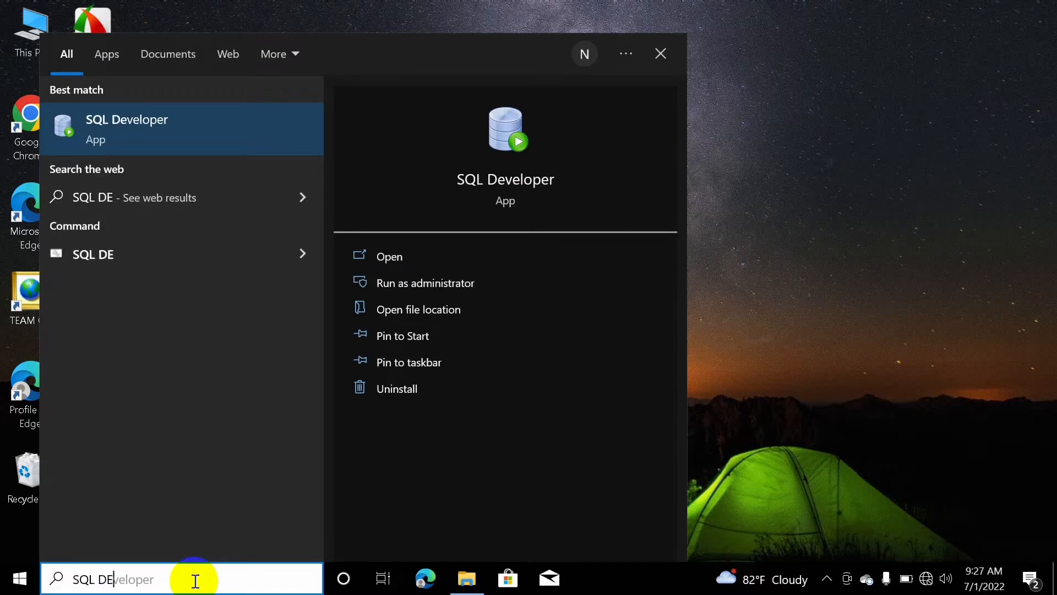
click(109, 124)
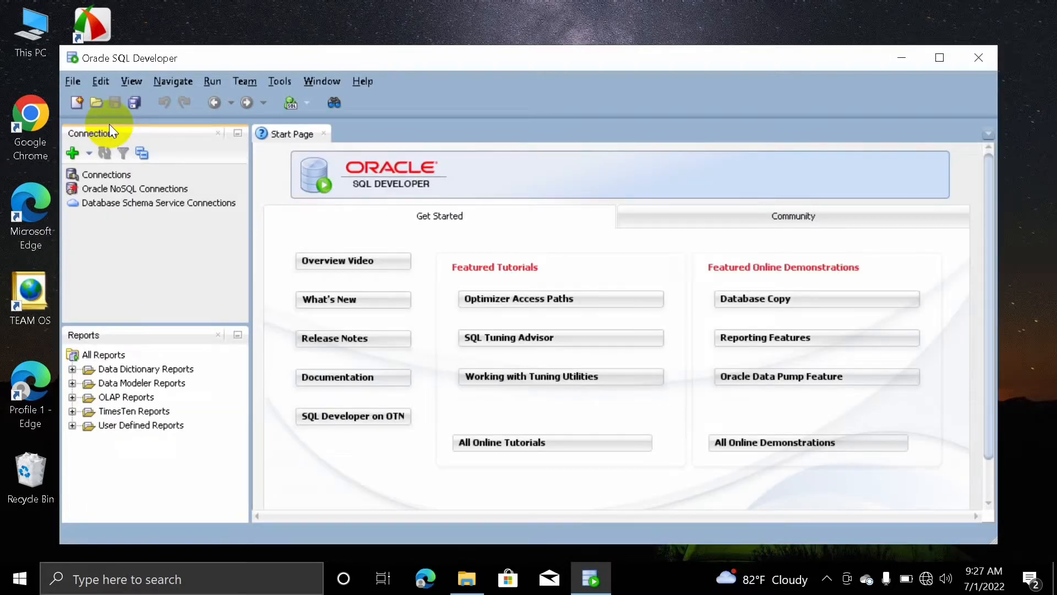
Choose New Connection from the green plus menu in the Connections panel
click(89, 153)
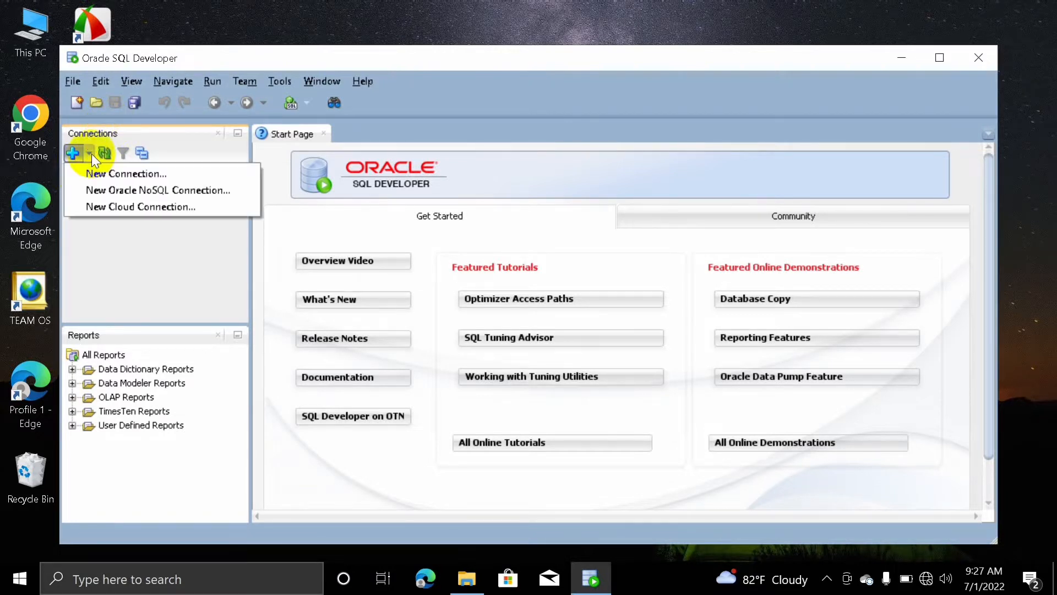
click(110, 174)
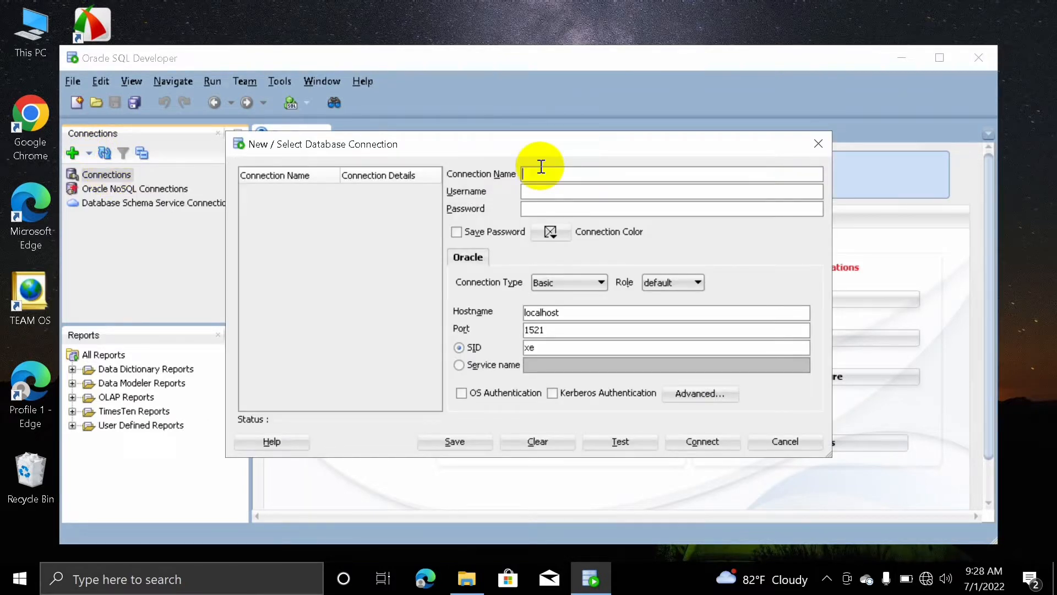
Name the connection HR, enter username HR and the account password, and tick Save Password
text(HR)
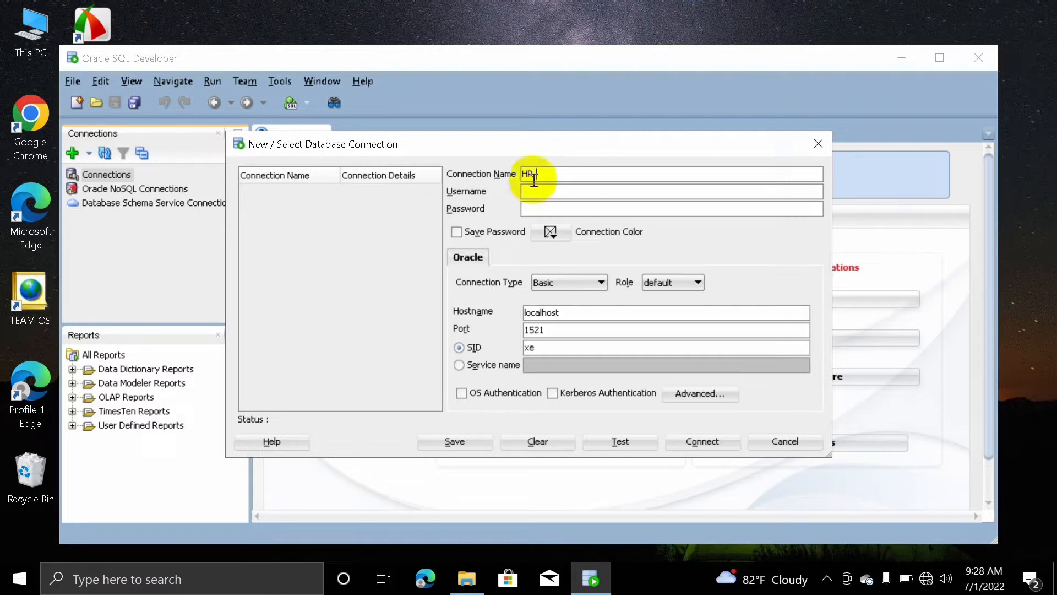
key(Tab)
text(HR)
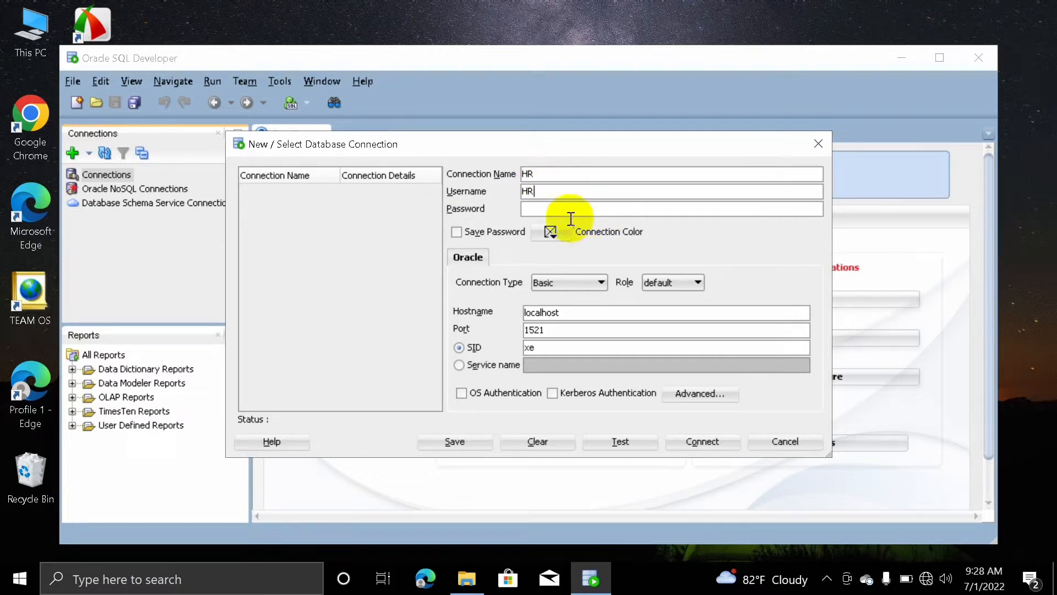
click(548, 207)
text(hr)
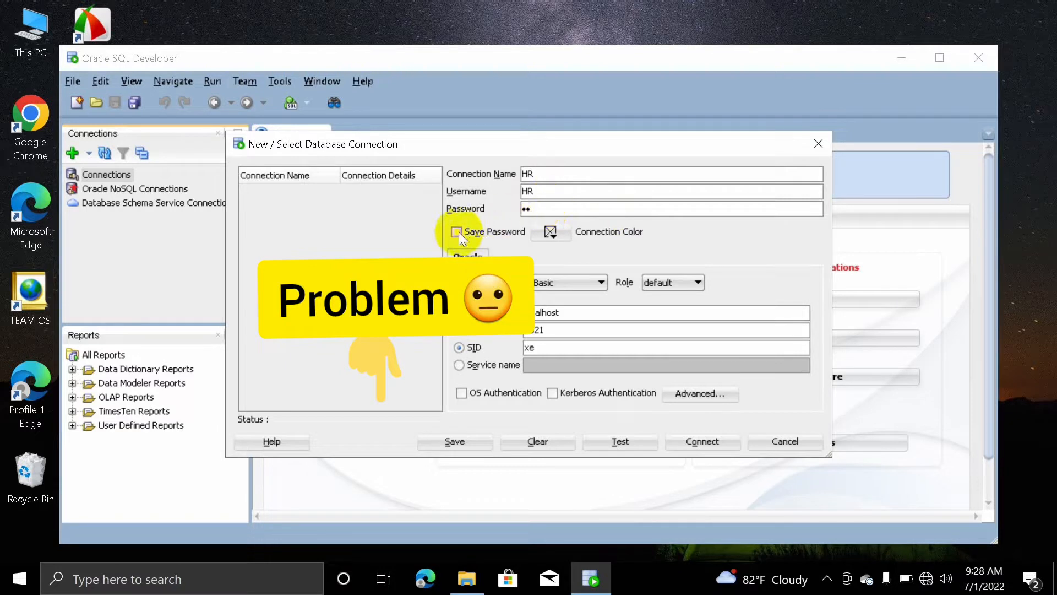
click(456, 232)
Switch the connection type to TNS with network alias ORCLPDB and test it, which fails with ORA-01033
click(567, 287)
click(567, 298)
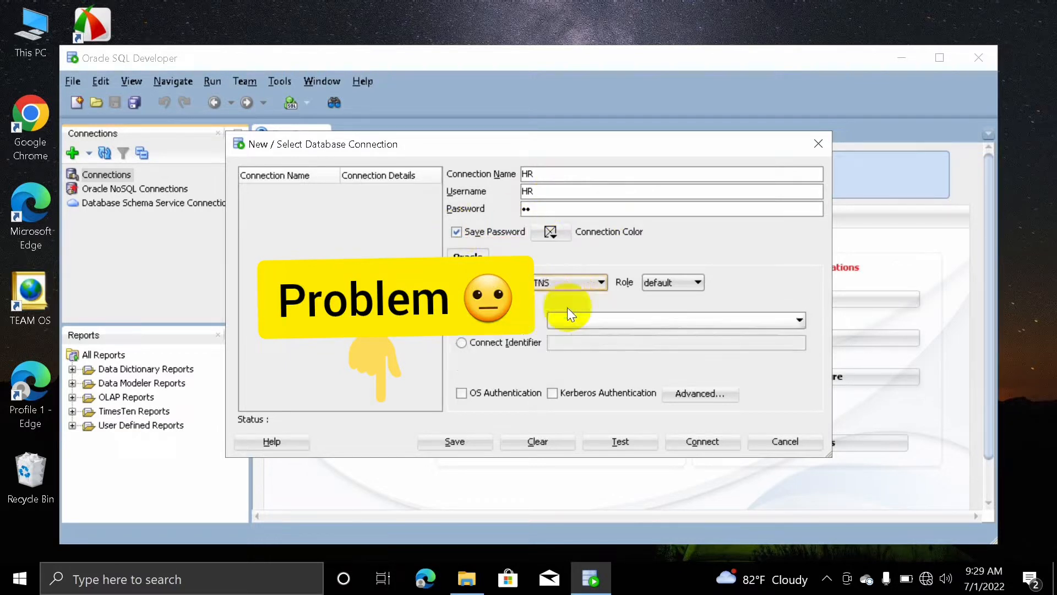
click(614, 441)
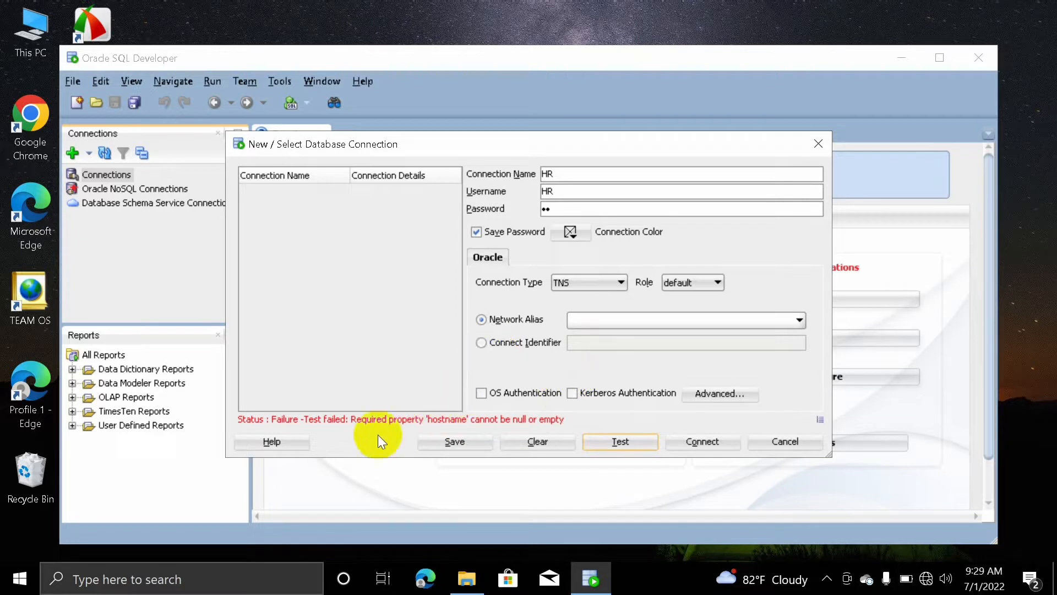
click(773, 317)
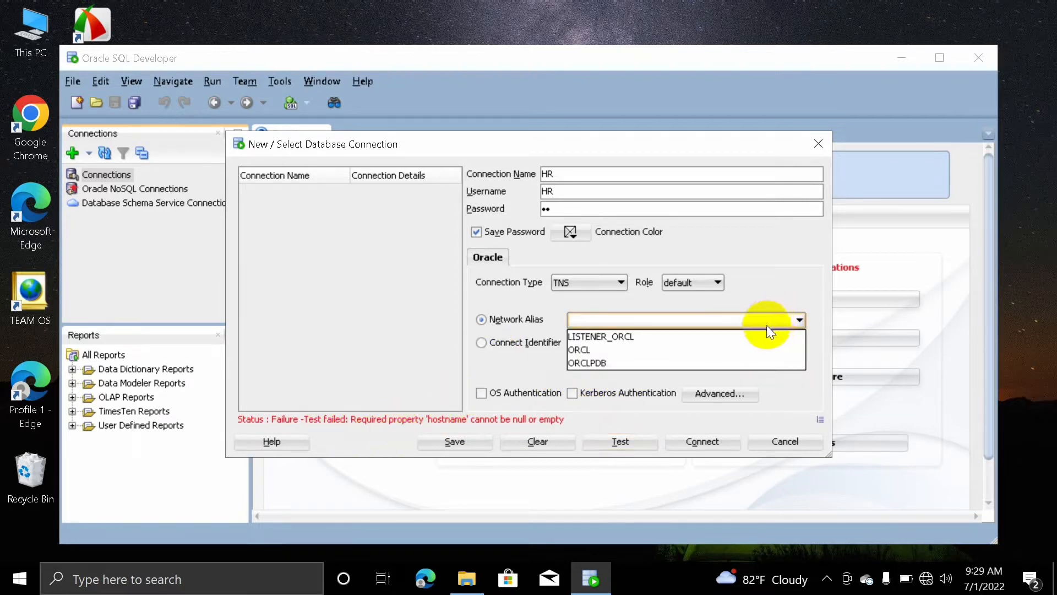
click(609, 364)
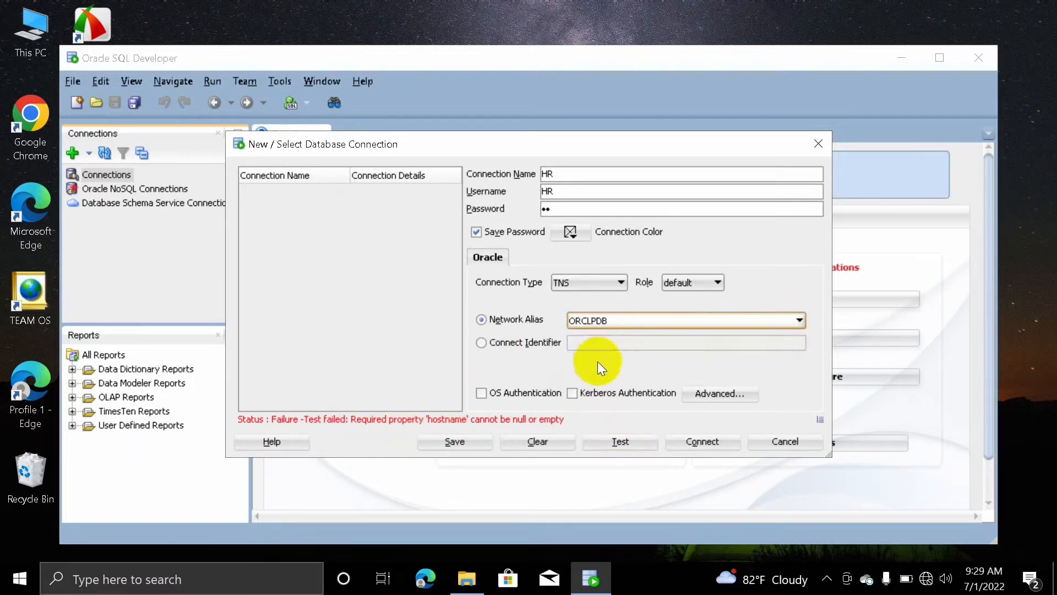
click(628, 444)
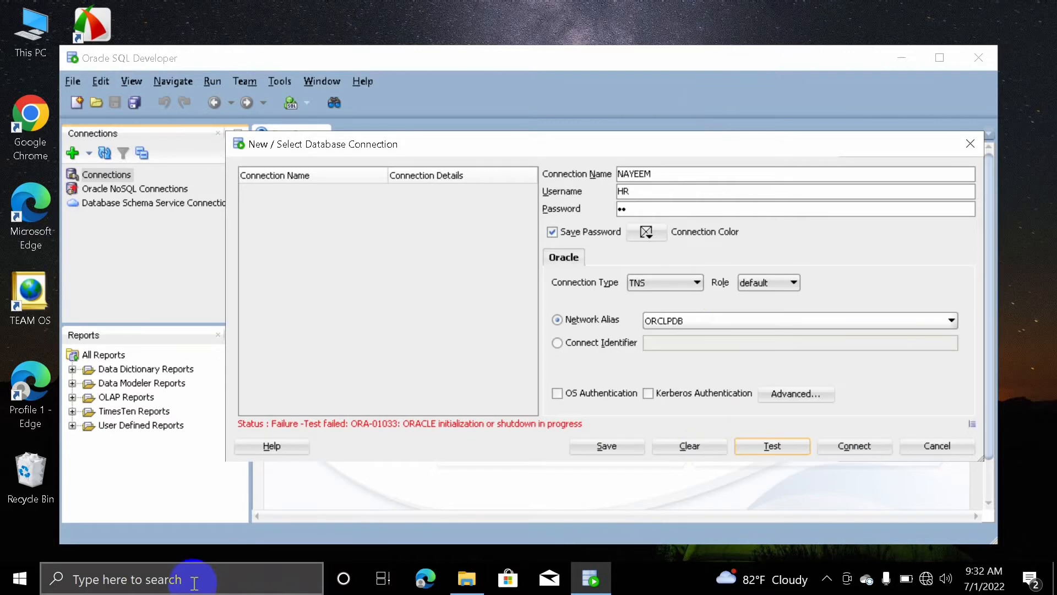
click(194, 582)
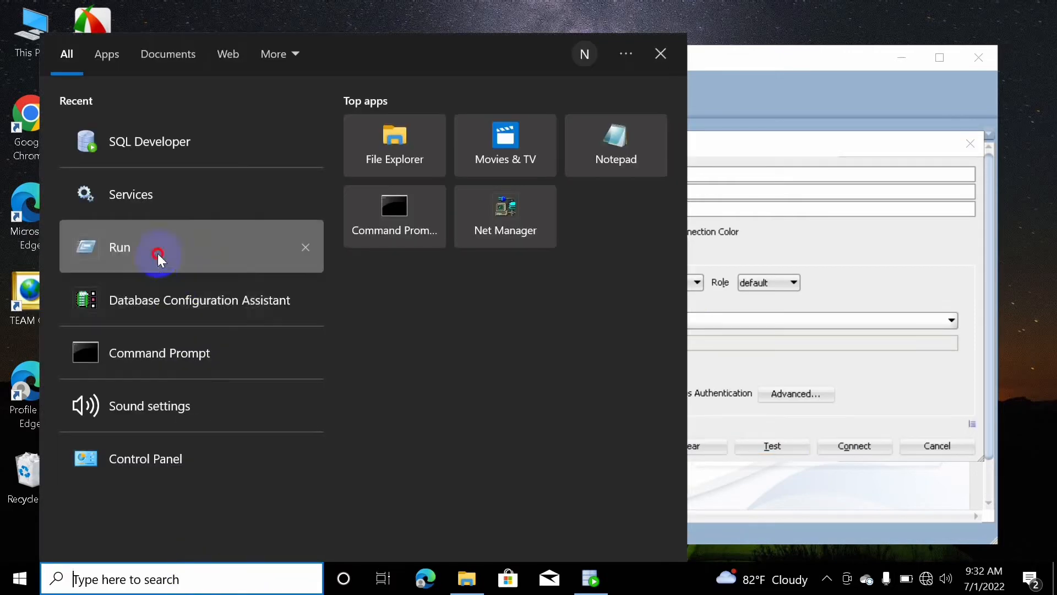
Launch SQL*Plus and try connecting as HR to ORCLPDB, which fails with ORA-01033
click(158, 253)
click(137, 527)
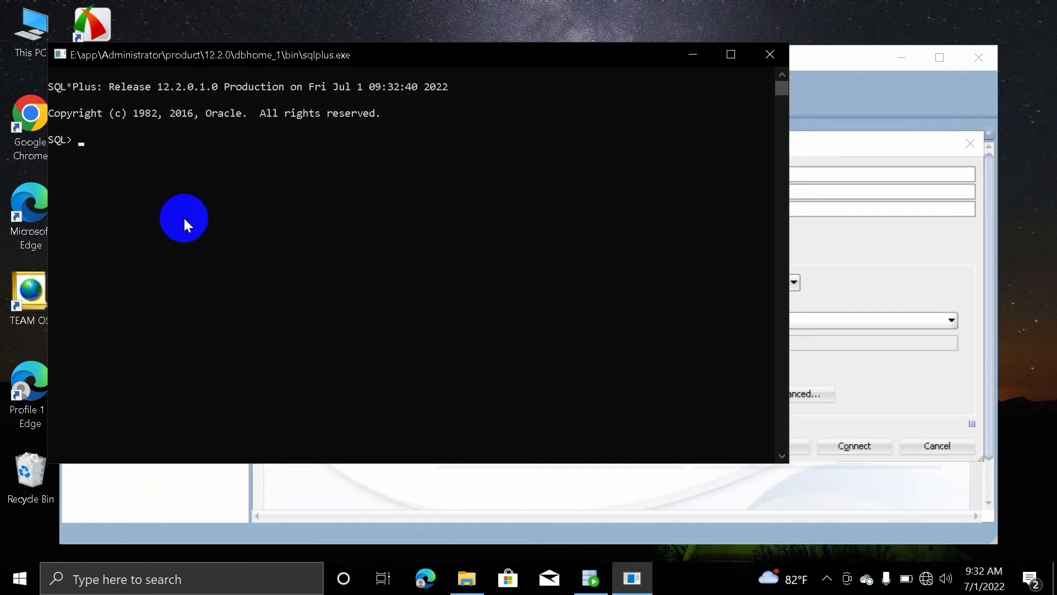
text(CONN HR/HR@ORCLPDB)
key(Return)
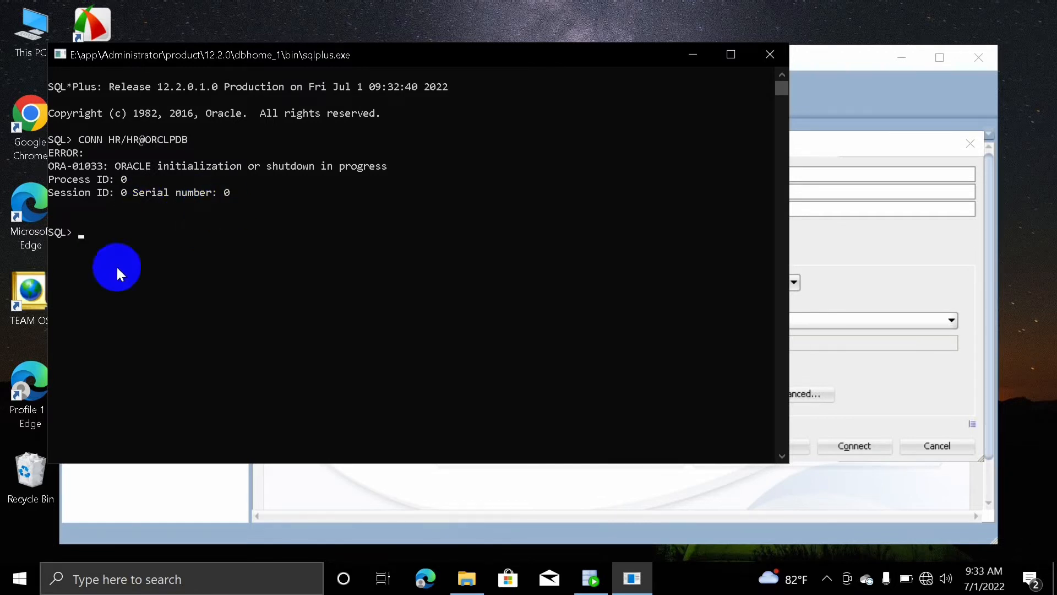
drag(115, 167, 392, 167)
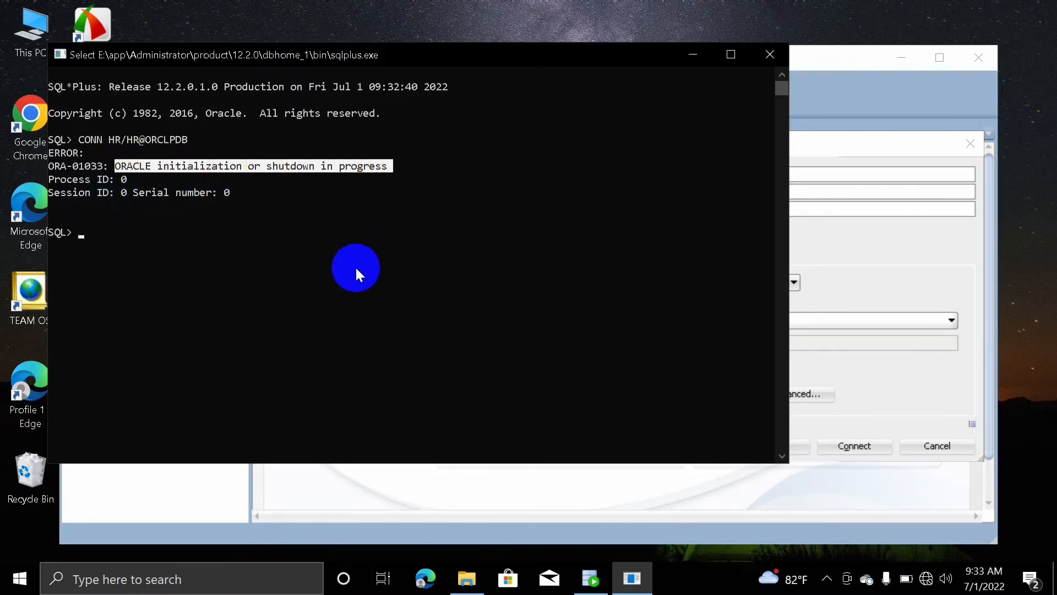
key(ctrl+c)
Run STARTUP, which returns SP2-0640 Not connected, then enter a SYS connect to ORCLPDB
text(STA)
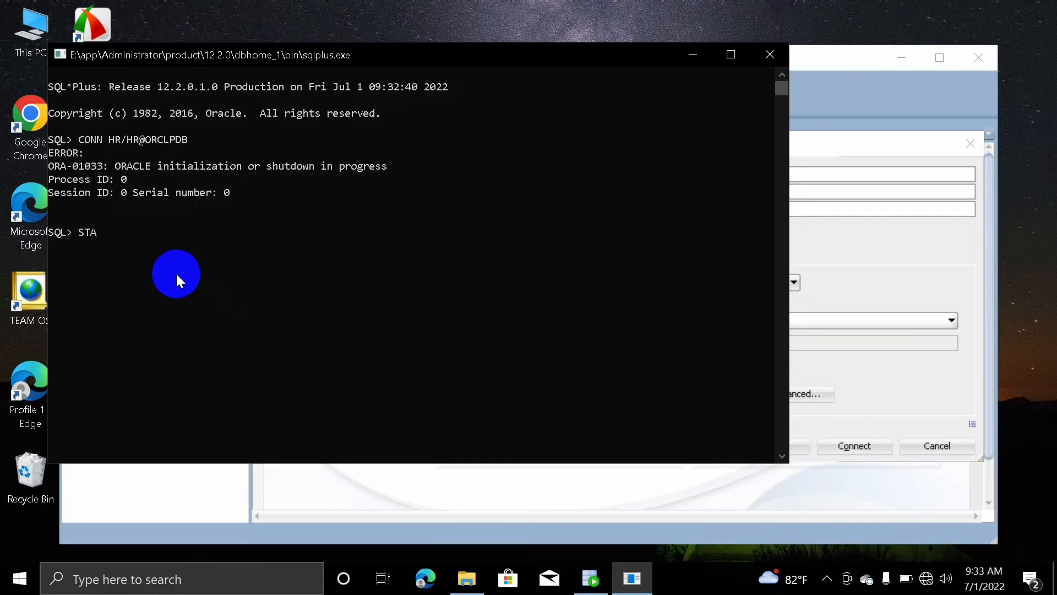
text(RTUP)
key(Return)
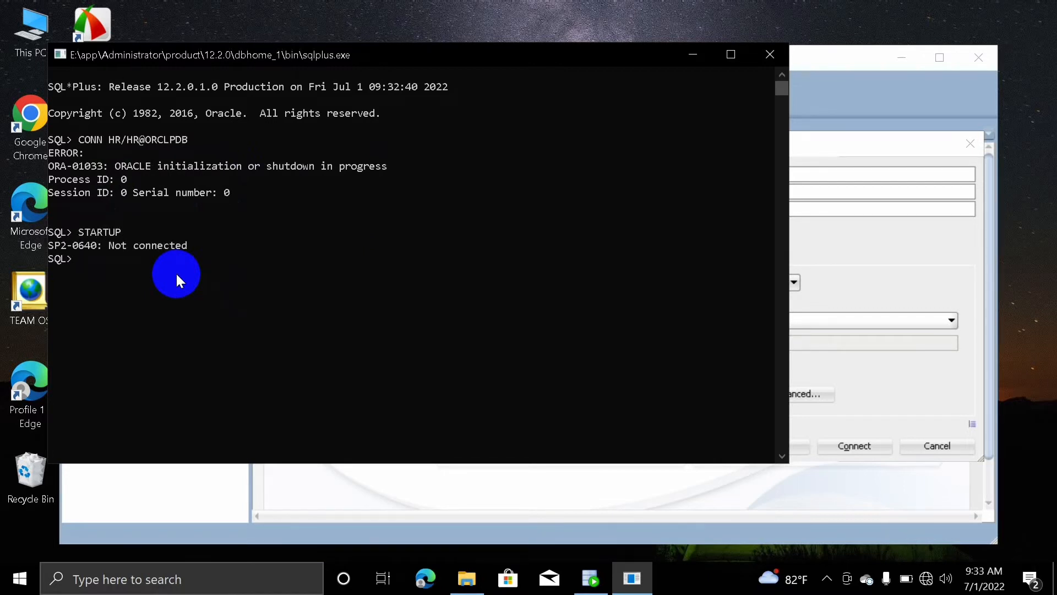
text(CONN SYS/SYS@ORCLPDB)
Connect to ORCLPDB as SYS AS SYSDBA and run STARTUP to open the pluggable database
key(Return)
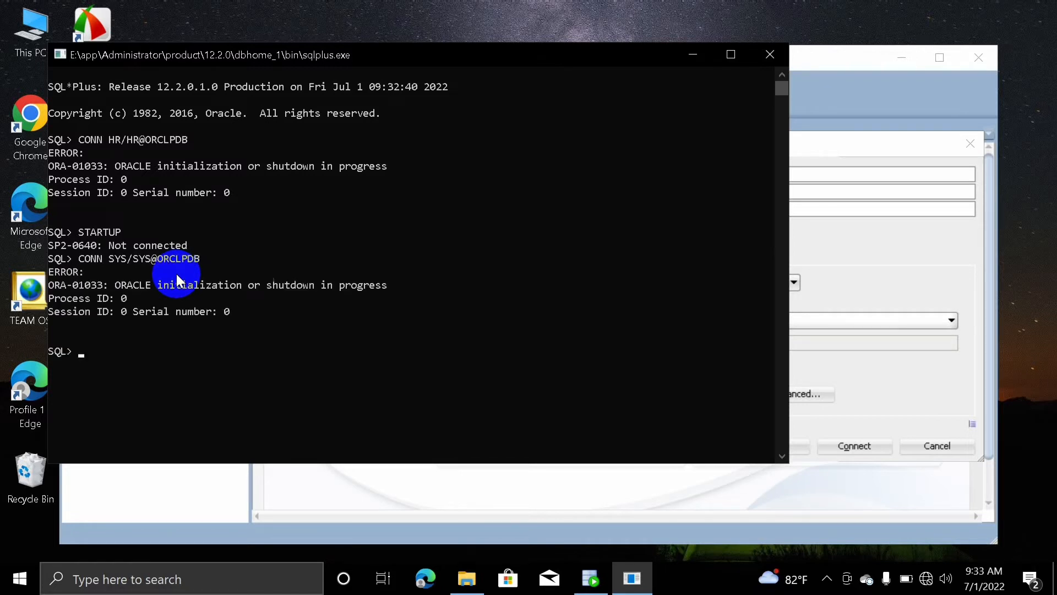
key(Up)
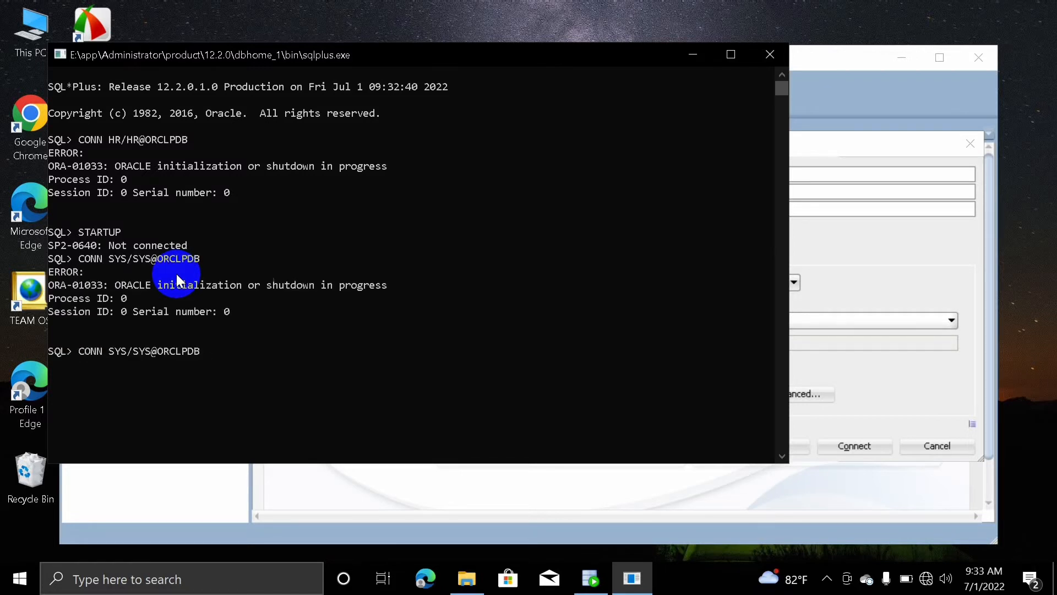
text(AS SYSDBA)
key(Return)
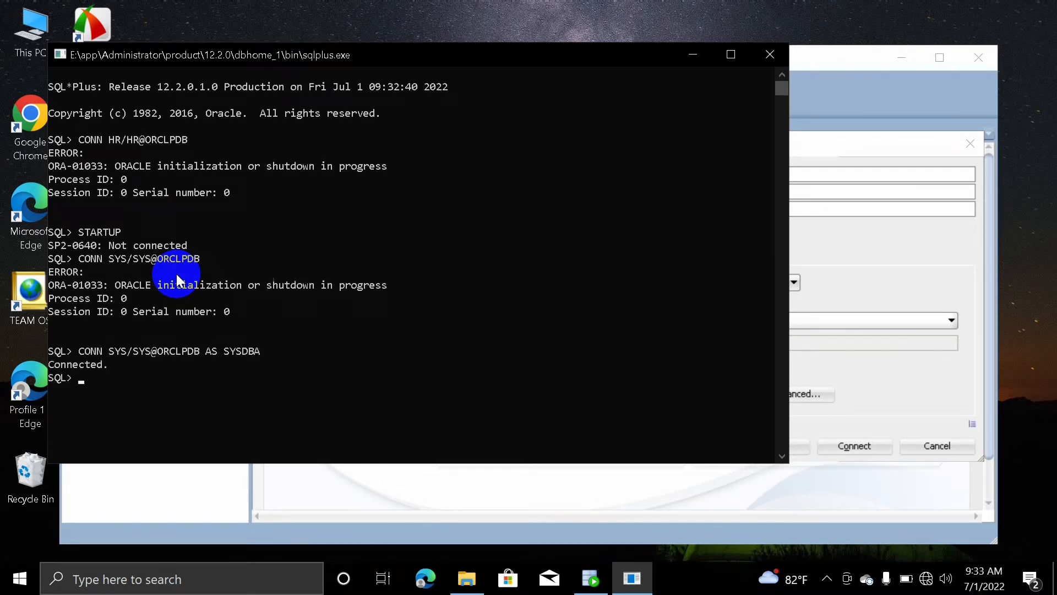
text(STARTUP)
key(Return)
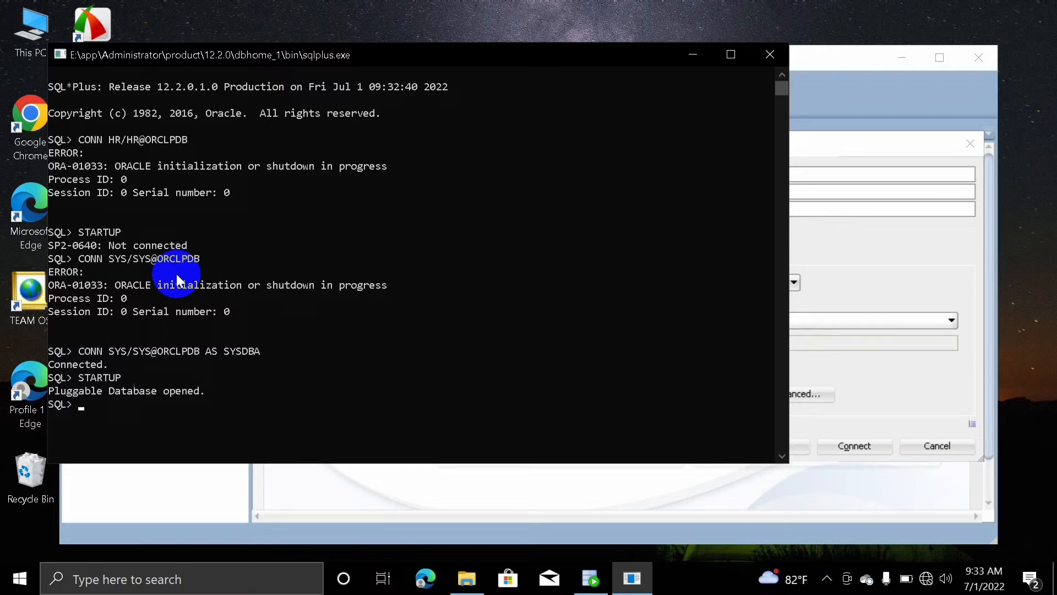
Confirm the 'Pluggable Database opened' message and connect as HR to ORCLPDB
click(692, 57)
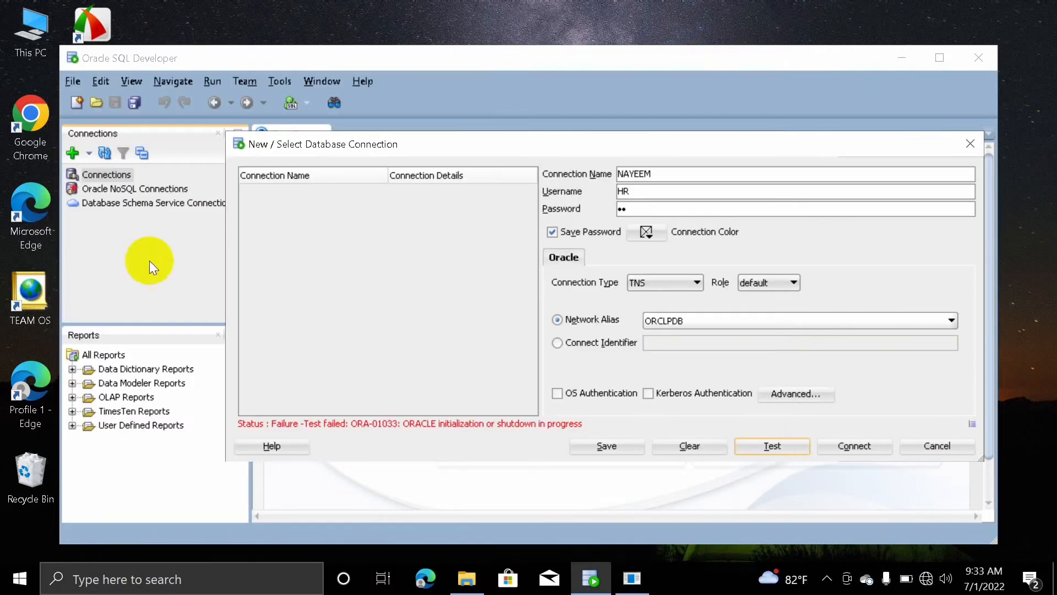
click(630, 577)
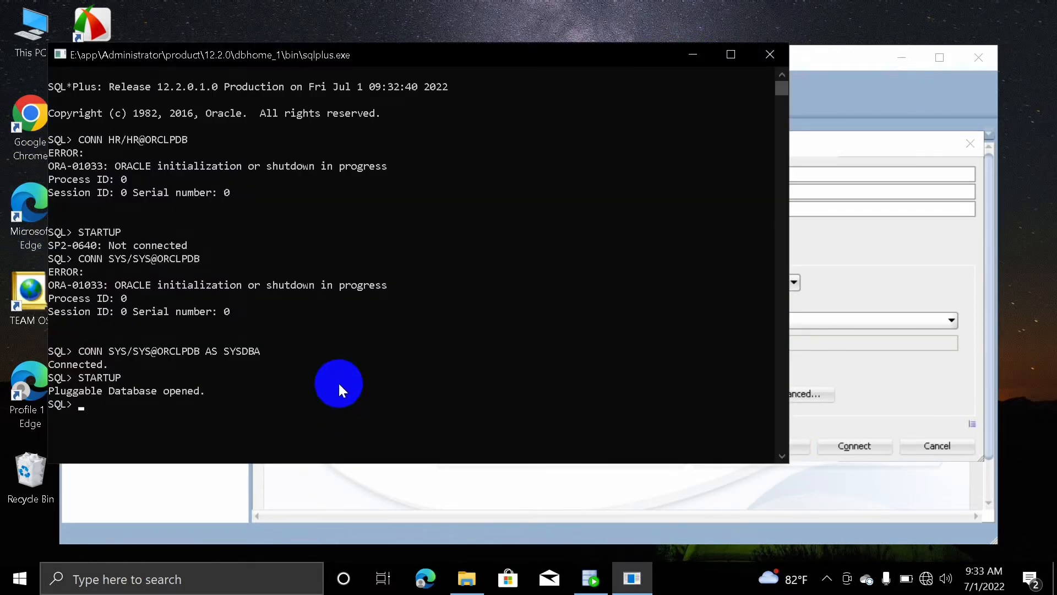
scroll(338, 385, down, 1)
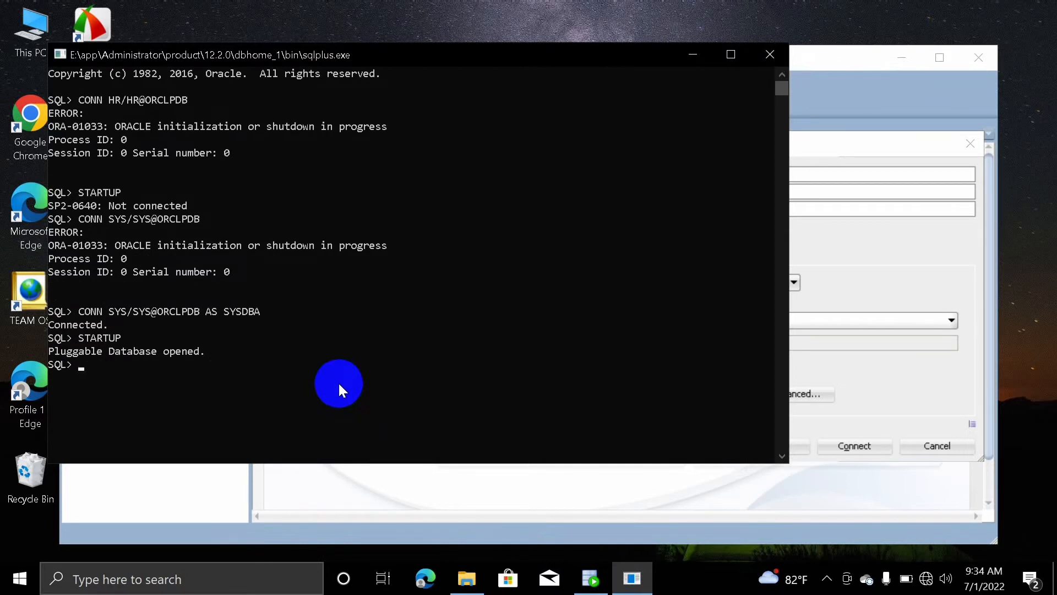
drag(215, 352, 48, 353)
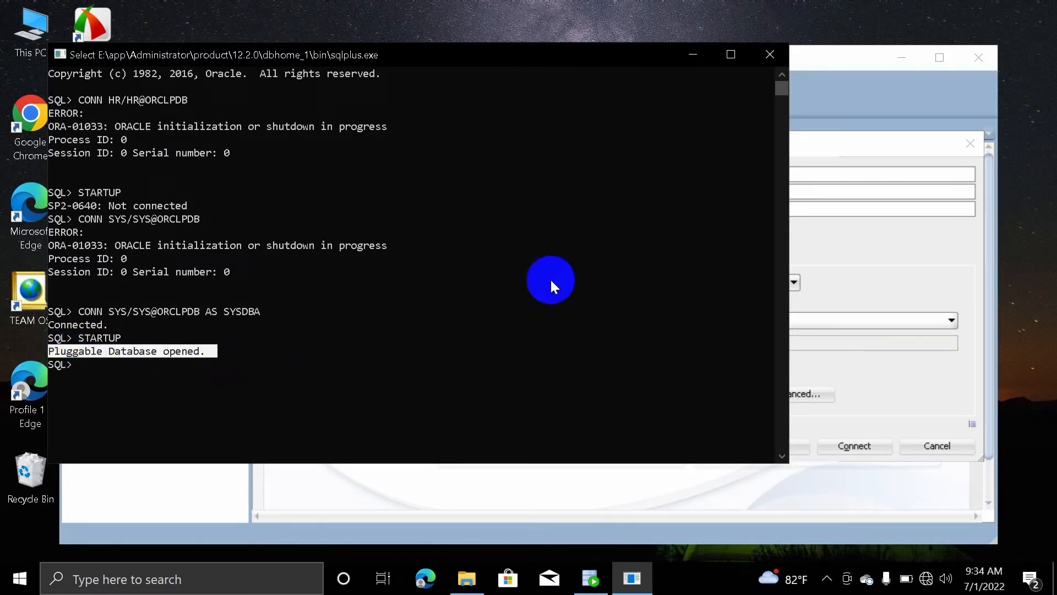
click(181, 376)
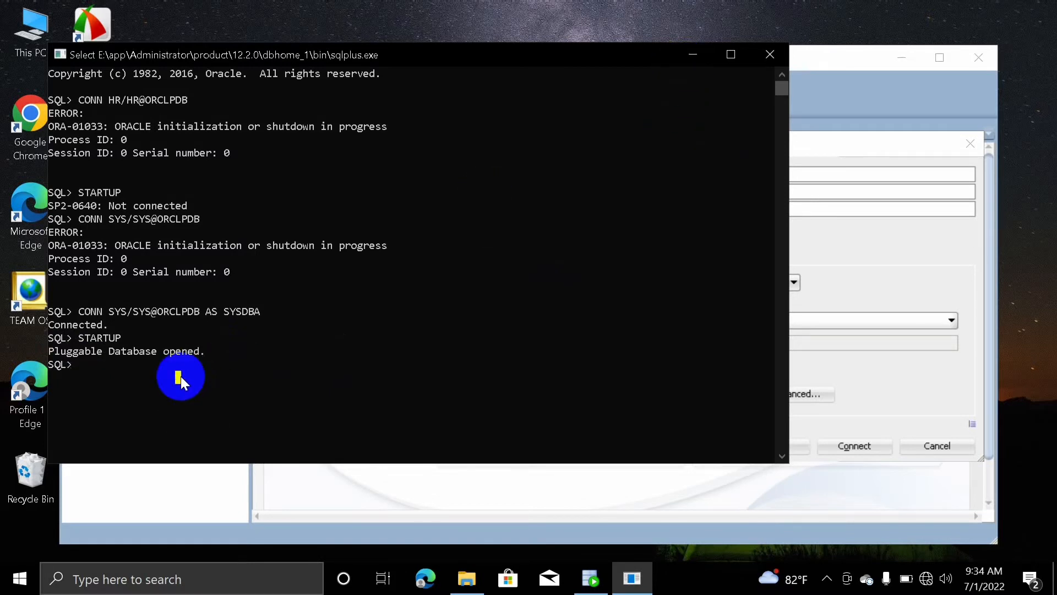
text(CON)
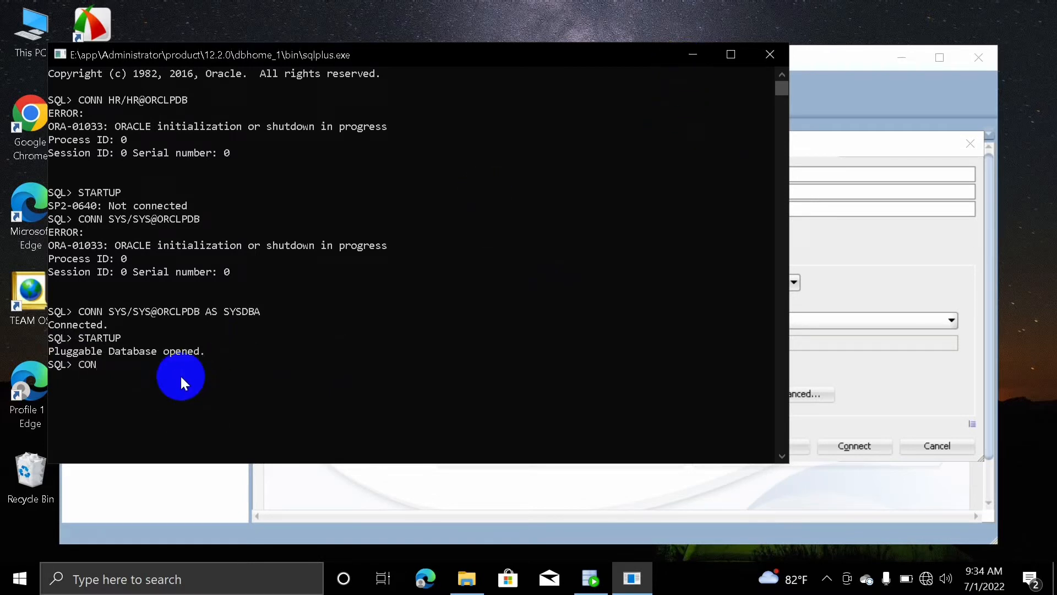
text(N HR)
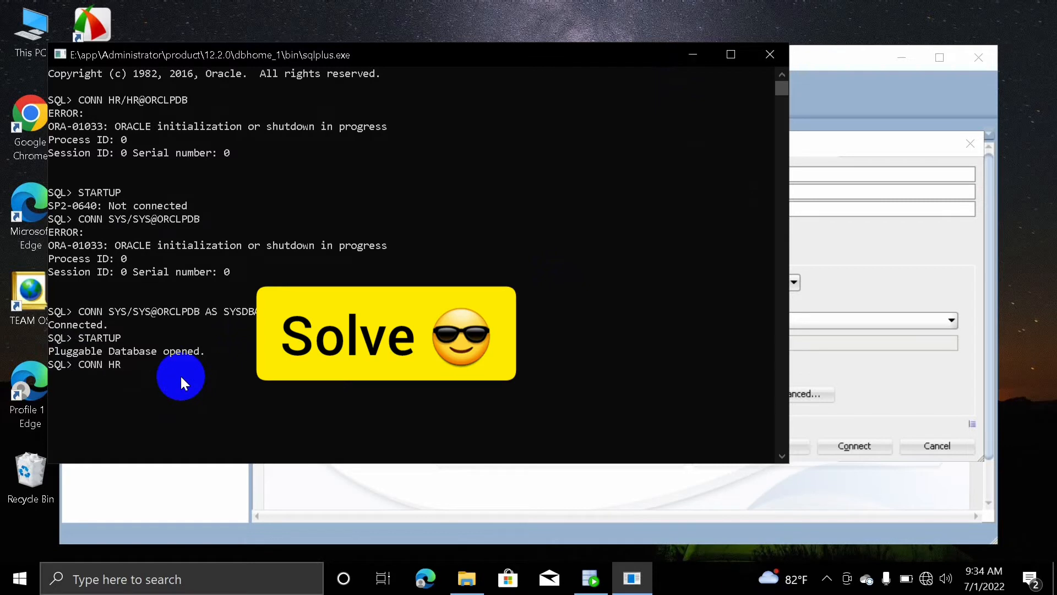
text(/HR)
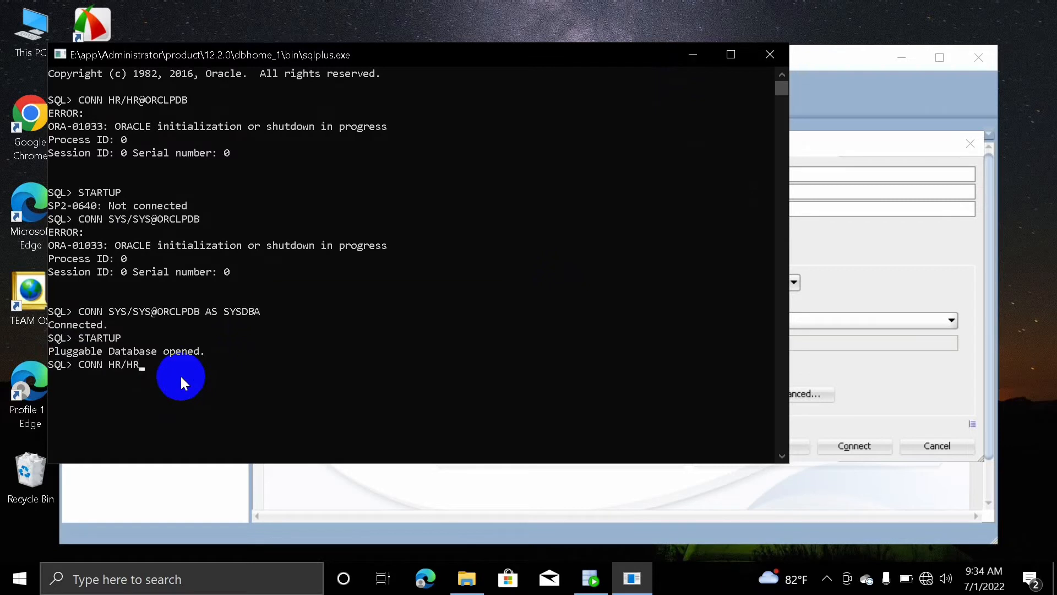
text(@ORCLPDB)
key(Return)
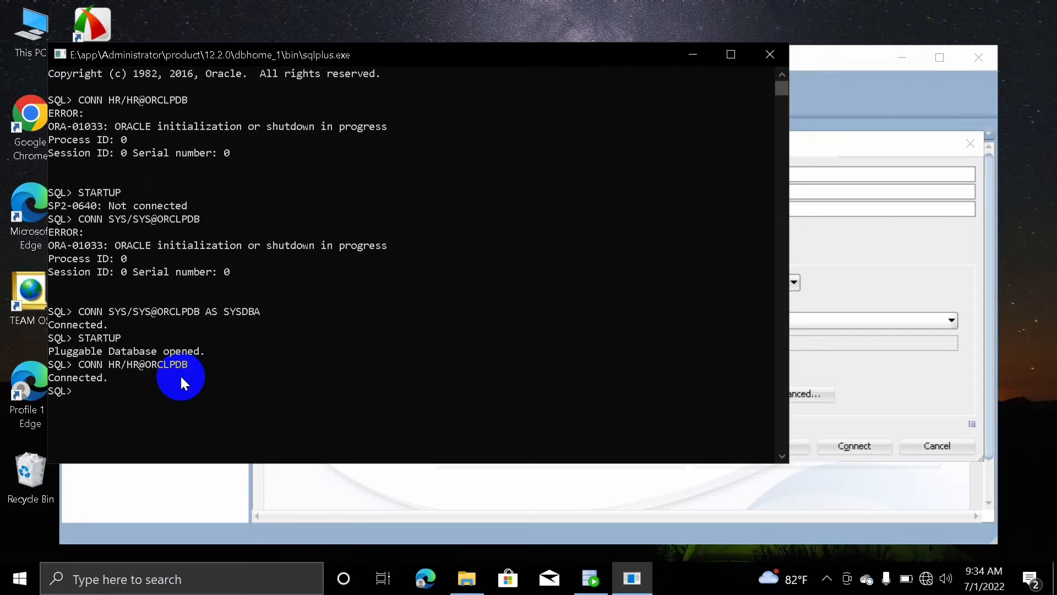
Rename the connection to 'HR DATABASE', retest it to Status: Success, and connect
click(692, 55)
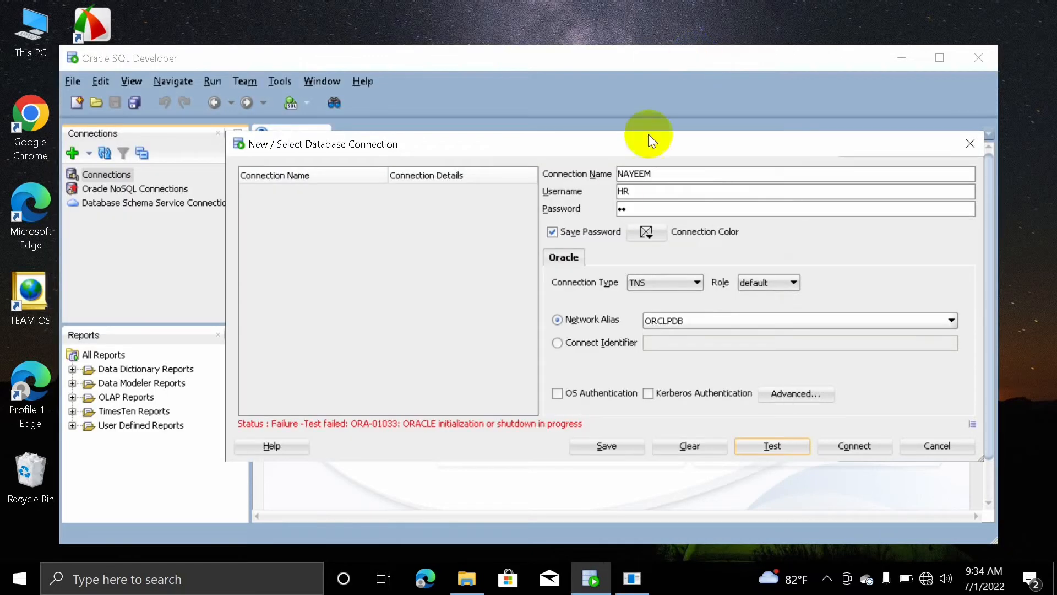
drag(663, 174, 606, 173)
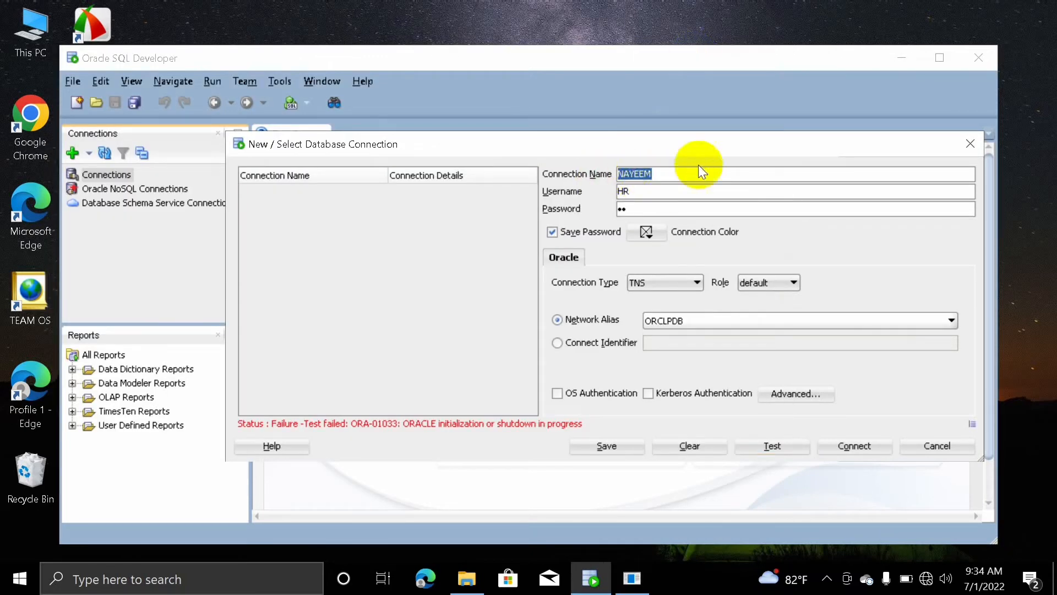
text(HR DATABASE)
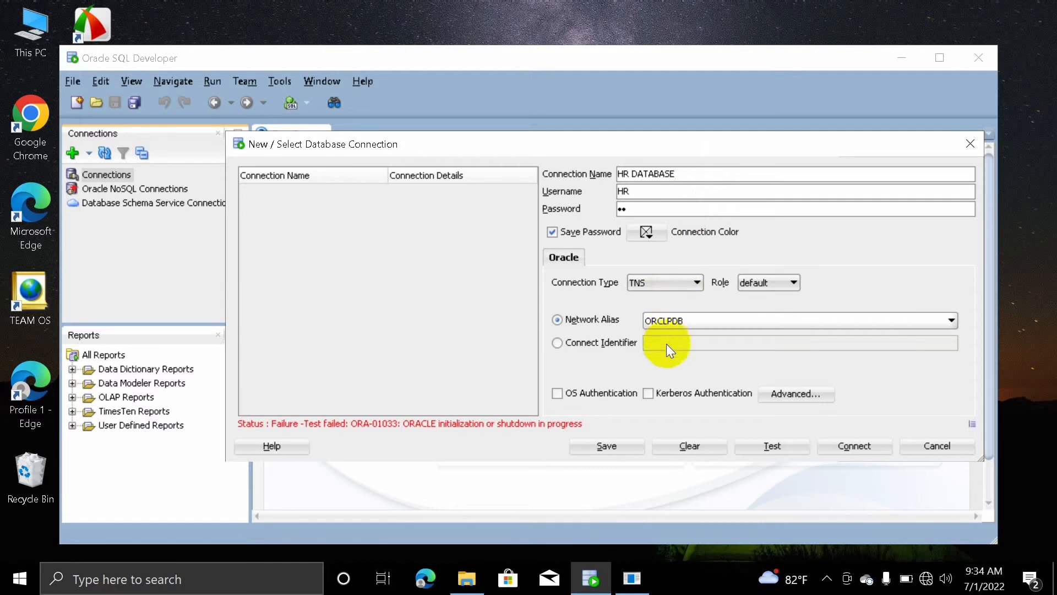
click(763, 445)
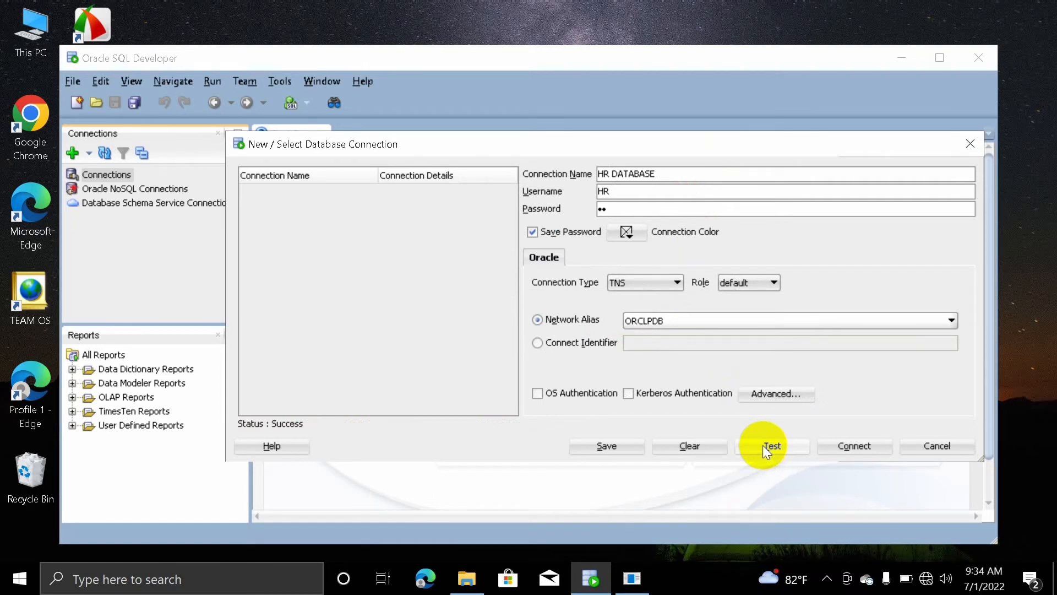
click(854, 446)
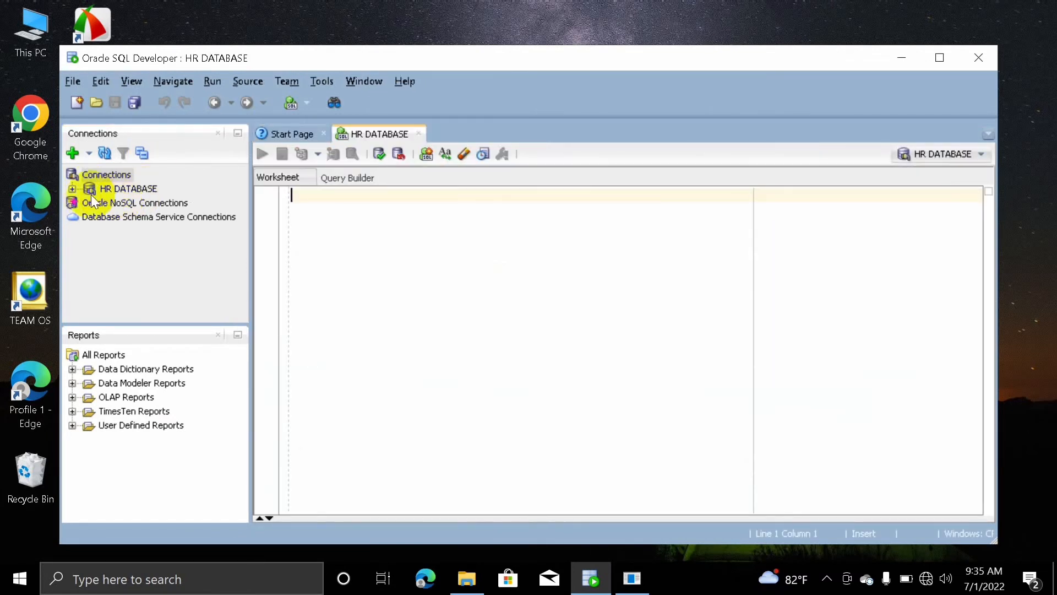
Enter SELECT * FROM EMPLOYEES; in the HR DATABASE worksheet and run the statement
click(328, 197)
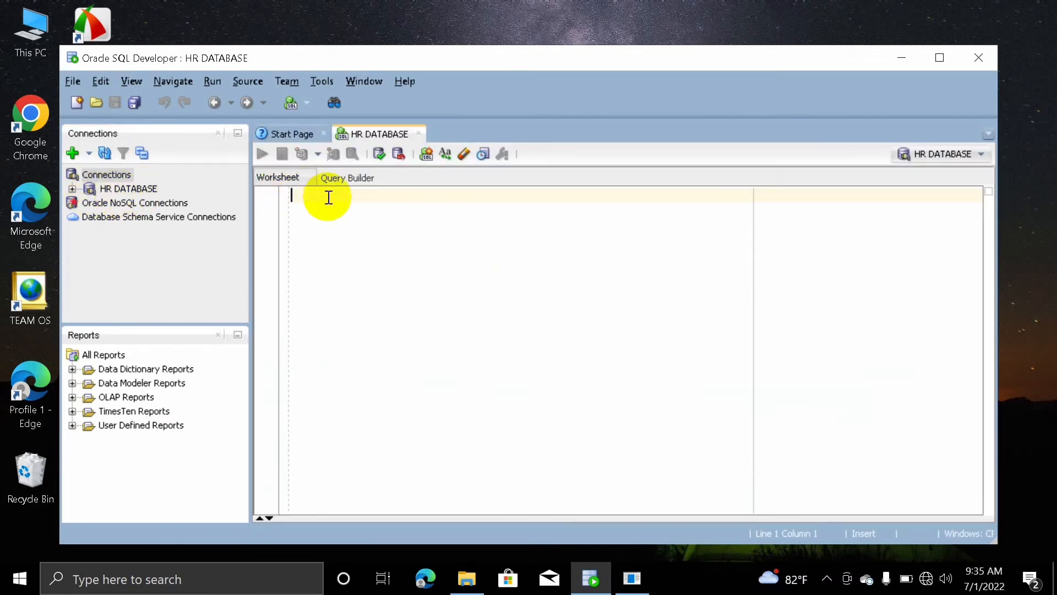
text(SELECT)
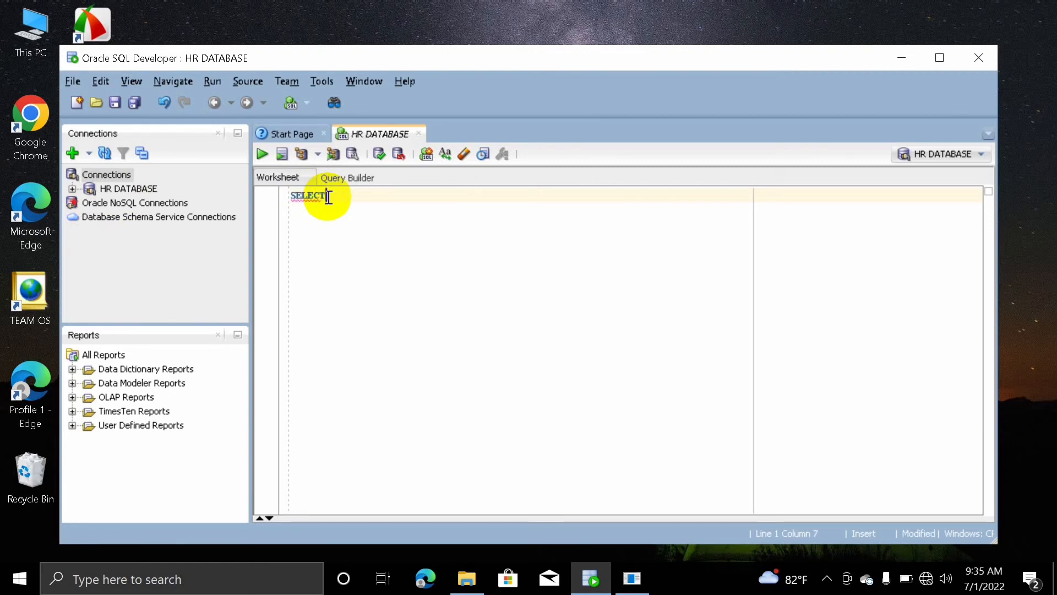
text( * FROM )
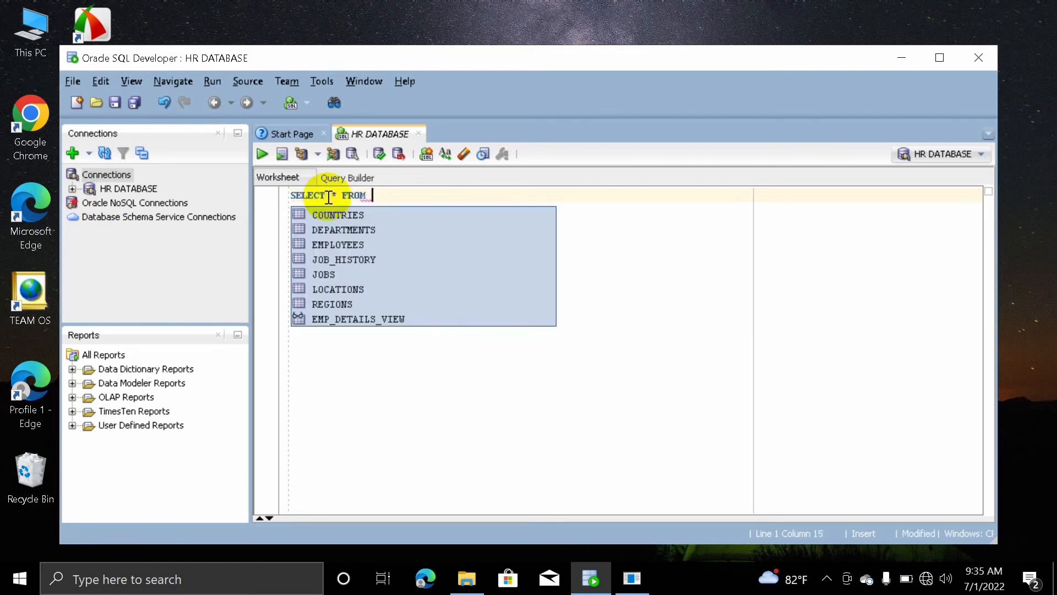
text(EMPLO)
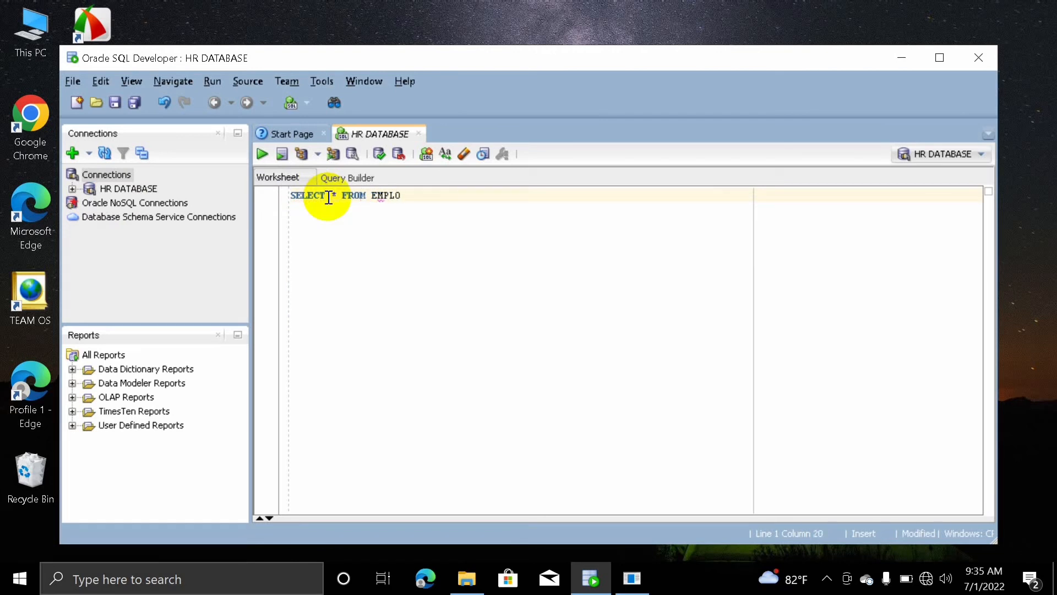
text(YEES;)
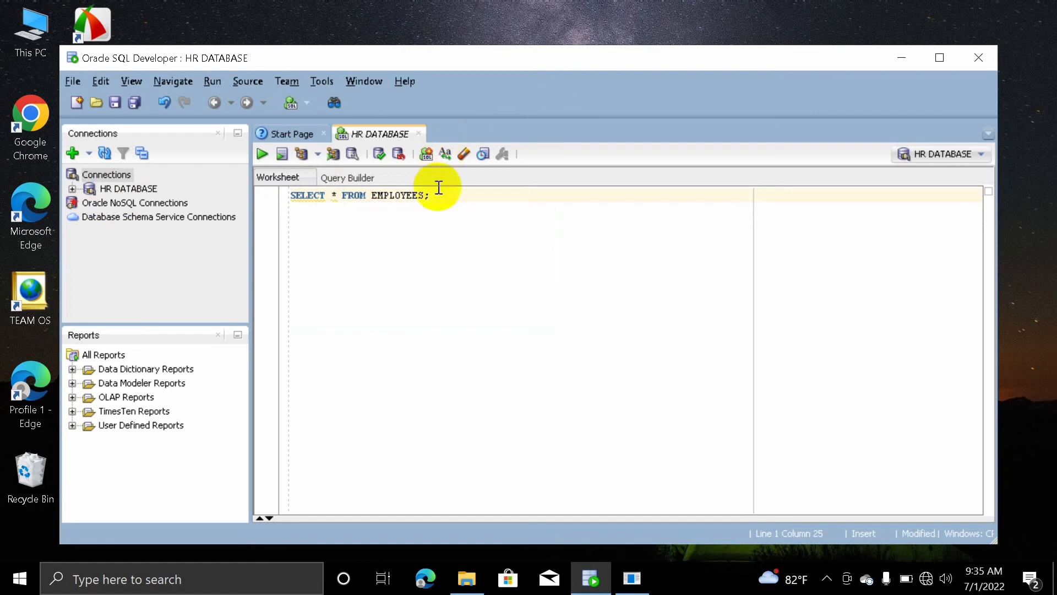
drag(431, 196, 267, 190)
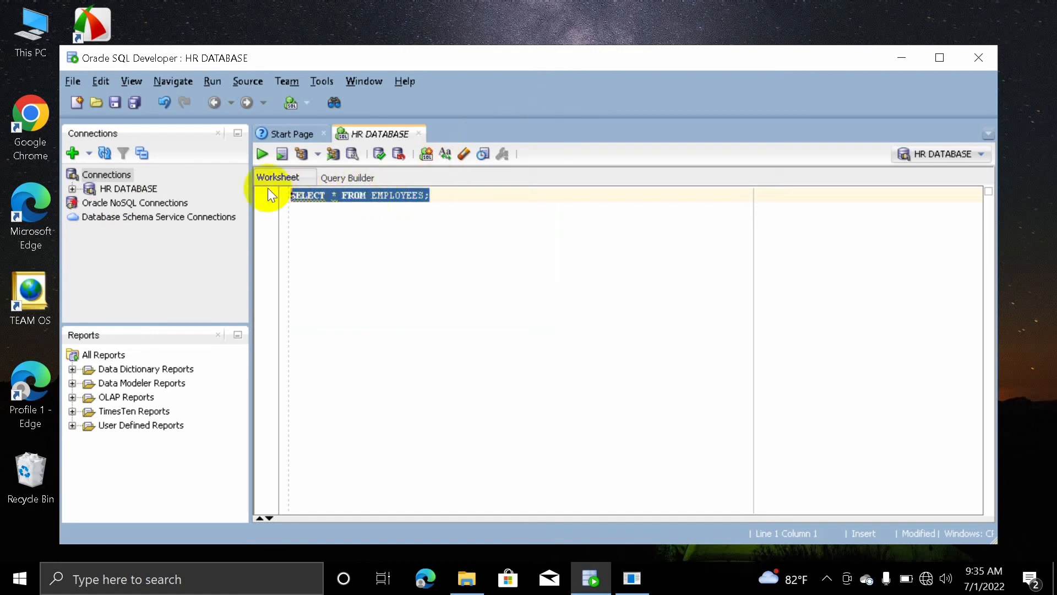
click(262, 154)
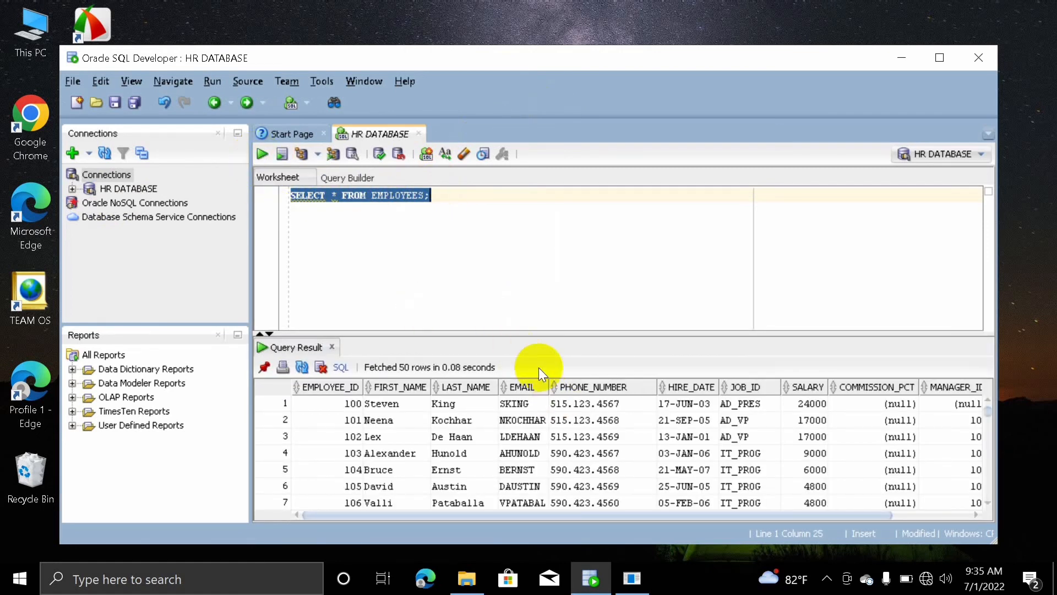
Maximize SQL Developer and scroll the Query Result grid to fetch all 107 employee rows
click(938, 58)
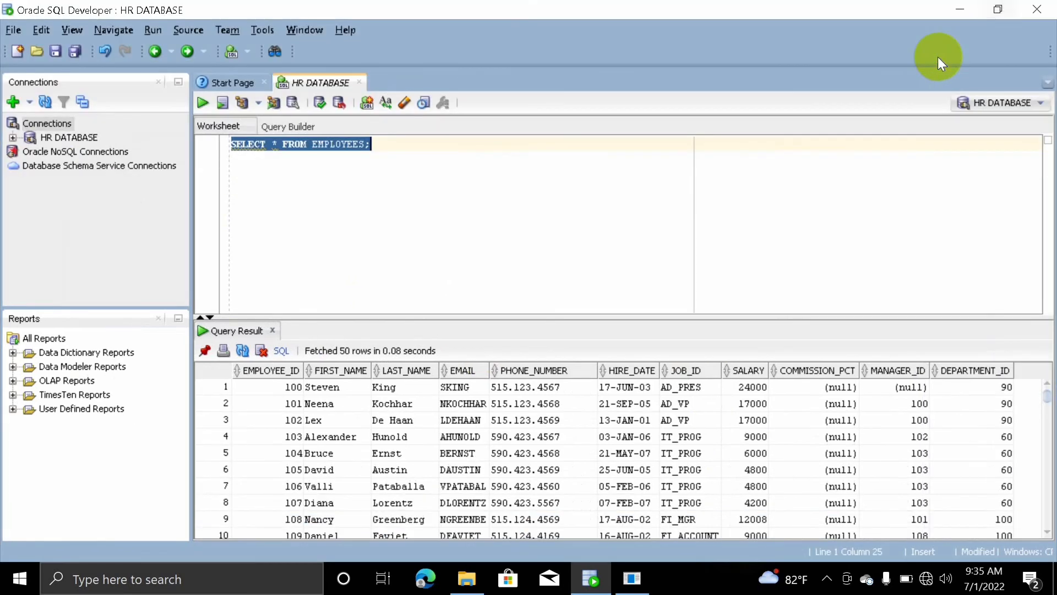
scroll(796, 417, down, 15)
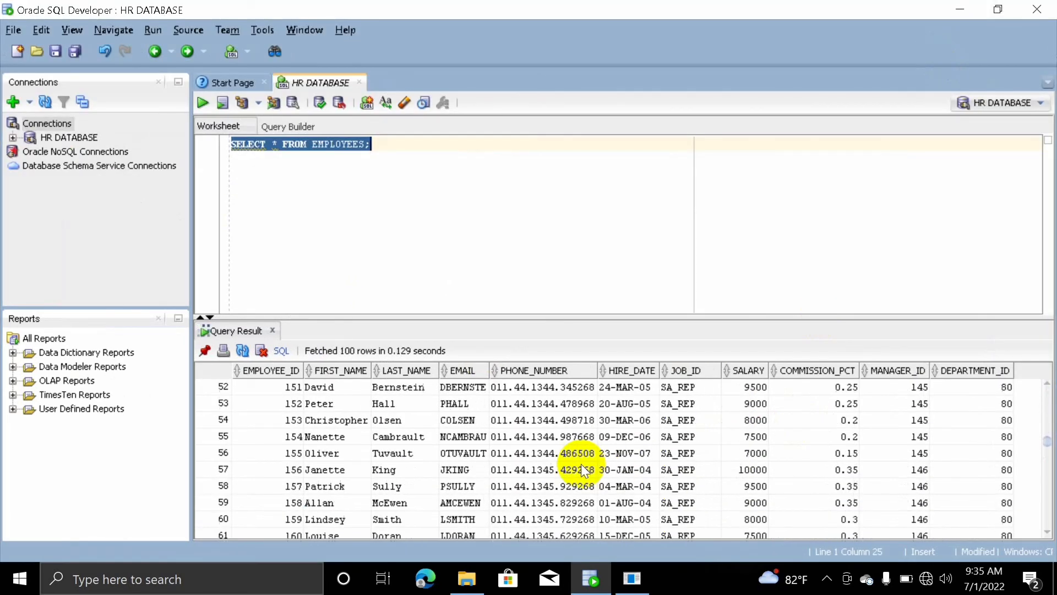
scroll(580, 464, down, 15)
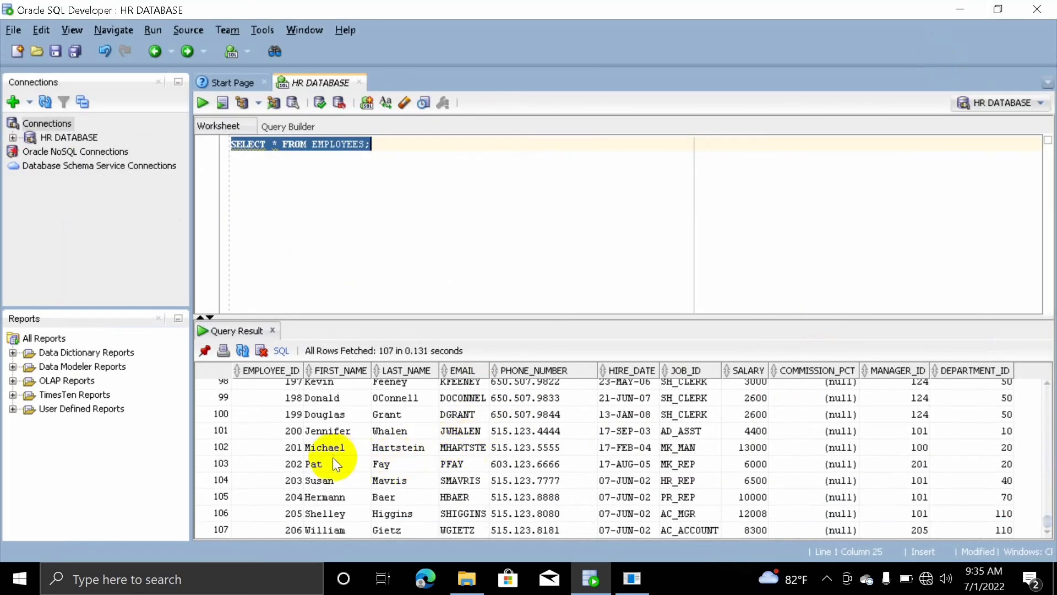
scroll(332, 457, up, 20)
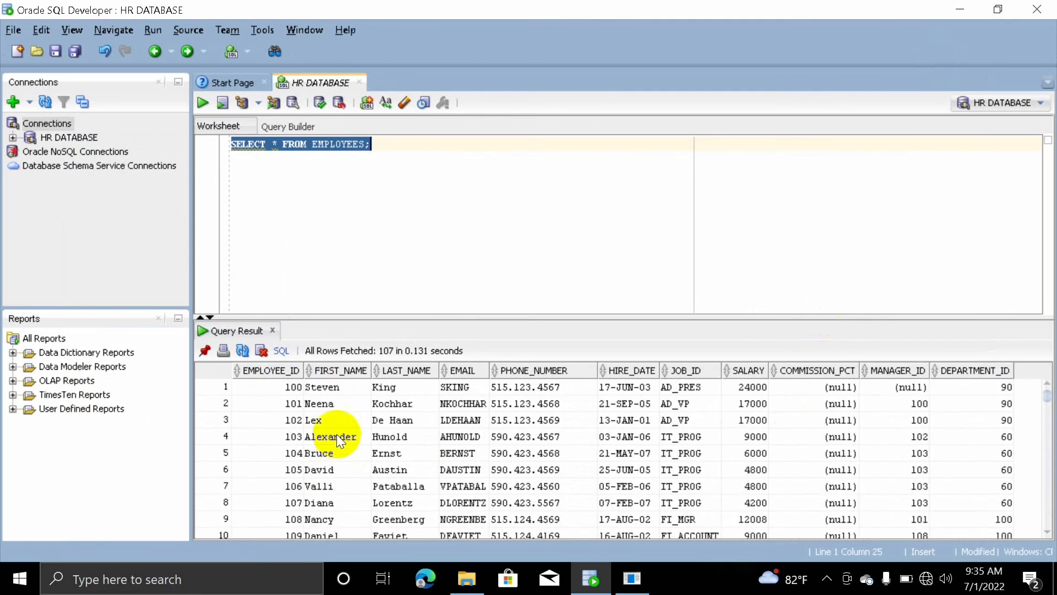
click(827, 579)
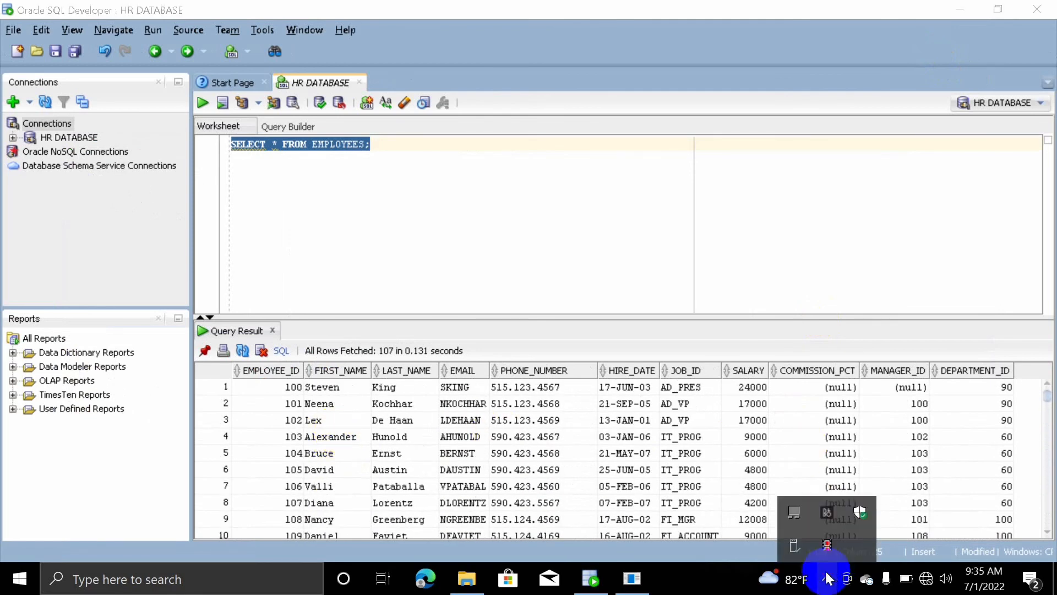